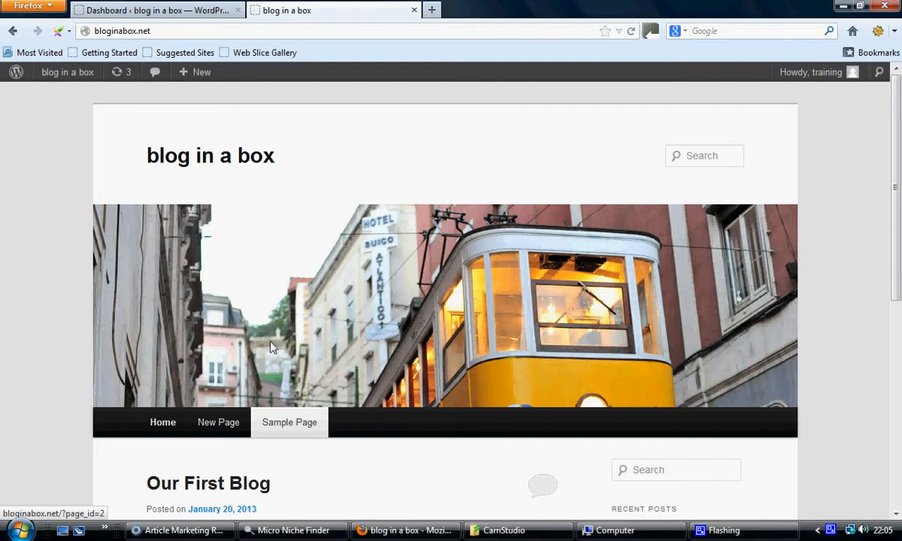
View Sample Page on the live site and examine the page ID part of its URL
click(290, 423)
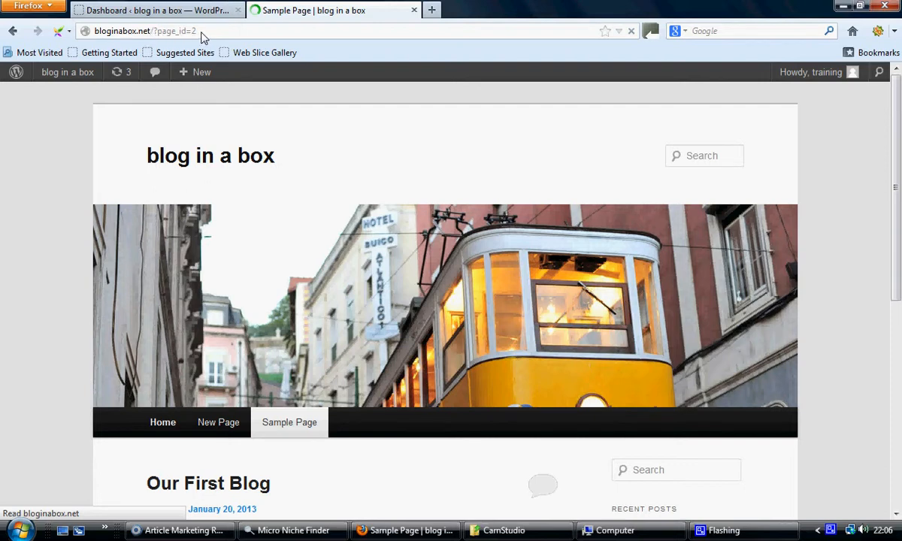
drag(197, 33, 152, 36)
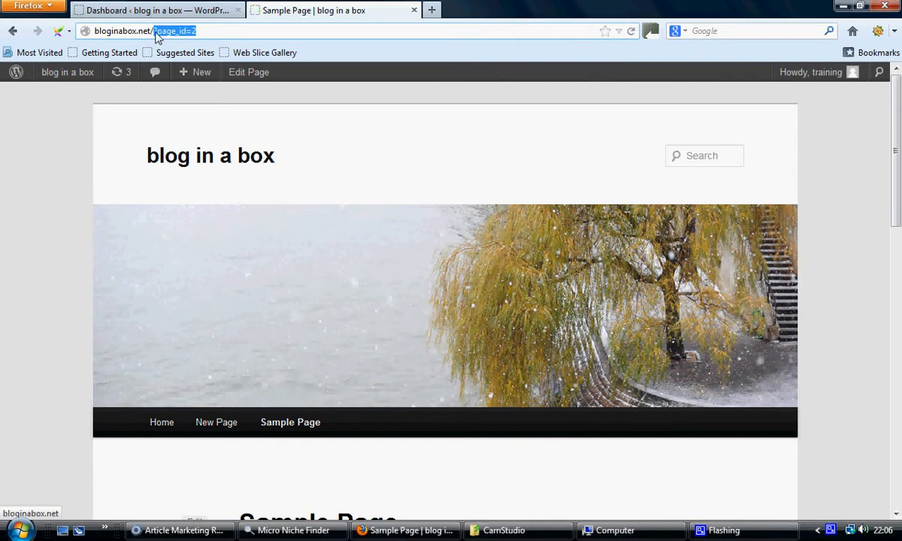
click(155, 35)
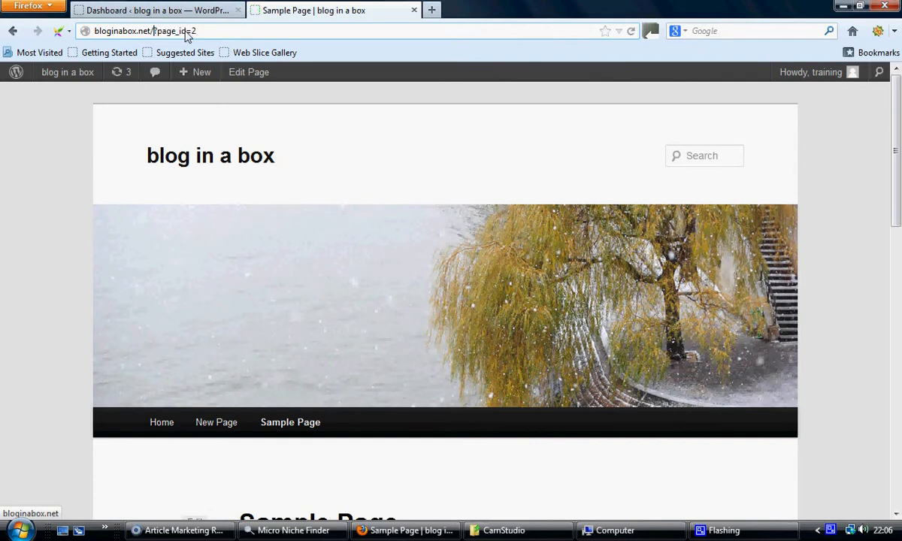
drag(191, 34, 155, 36)
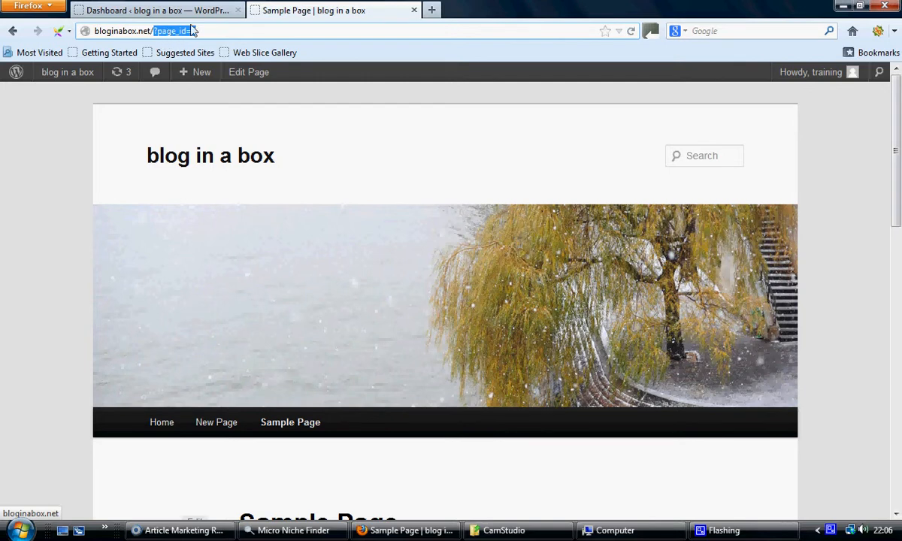
In the site's permalink settings, set a custom structure of /%postname%/ and save the changes
click(152, 15)
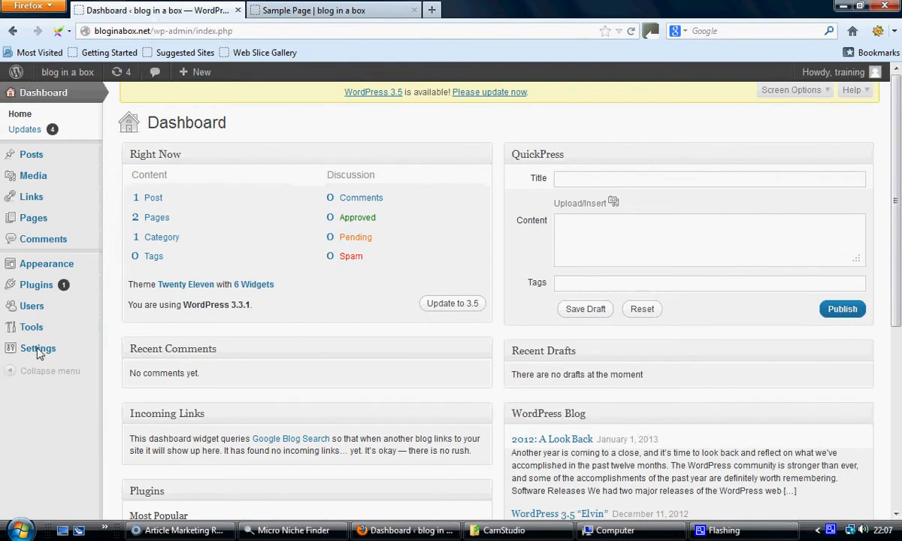
mouse_move(39, 354)
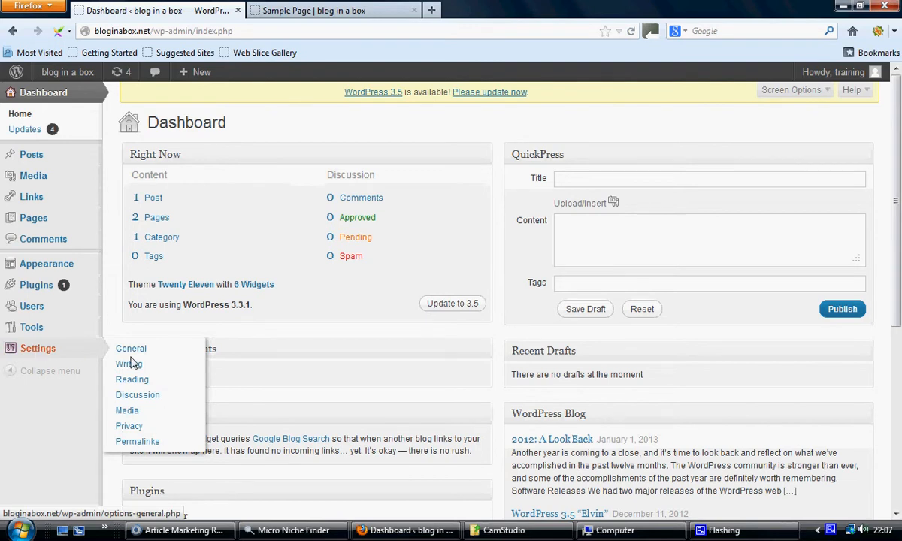
click(133, 445)
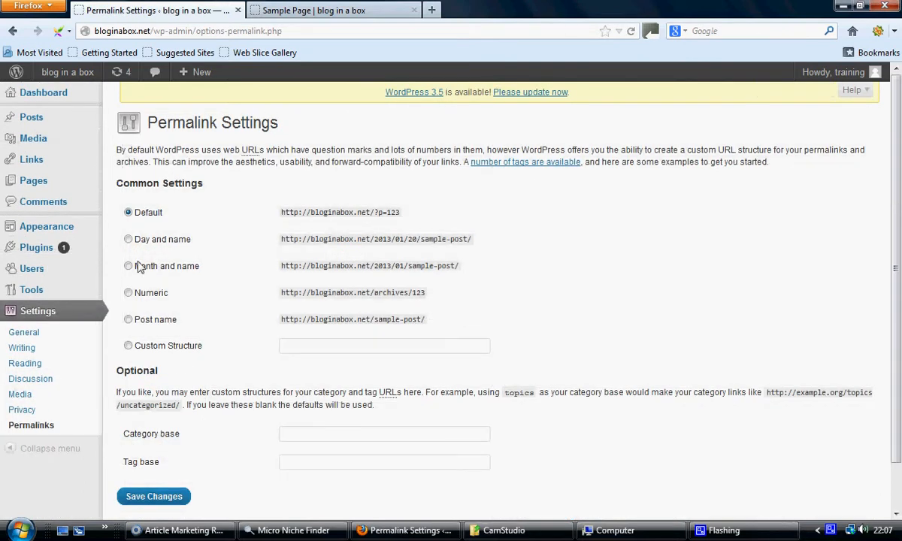
click(127, 347)
click(311, 350)
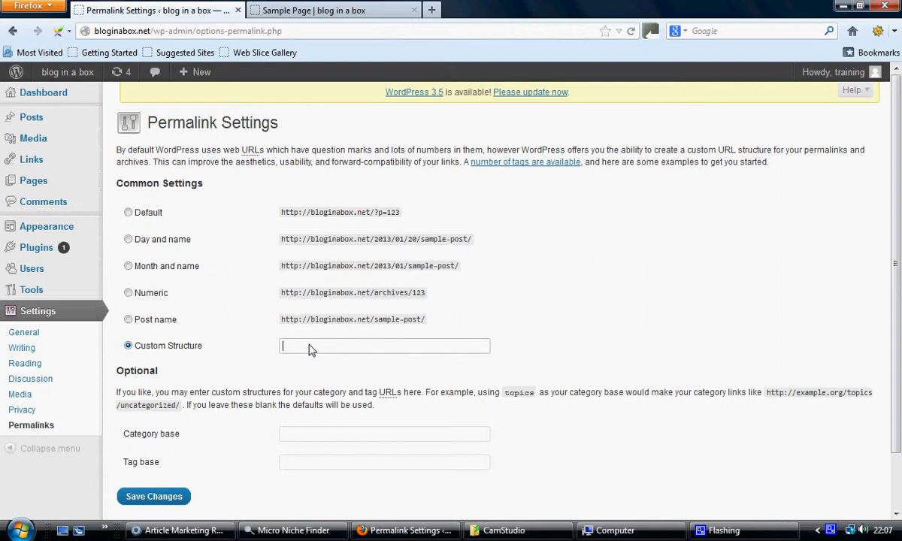
text(/%postname%/)
click(149, 496)
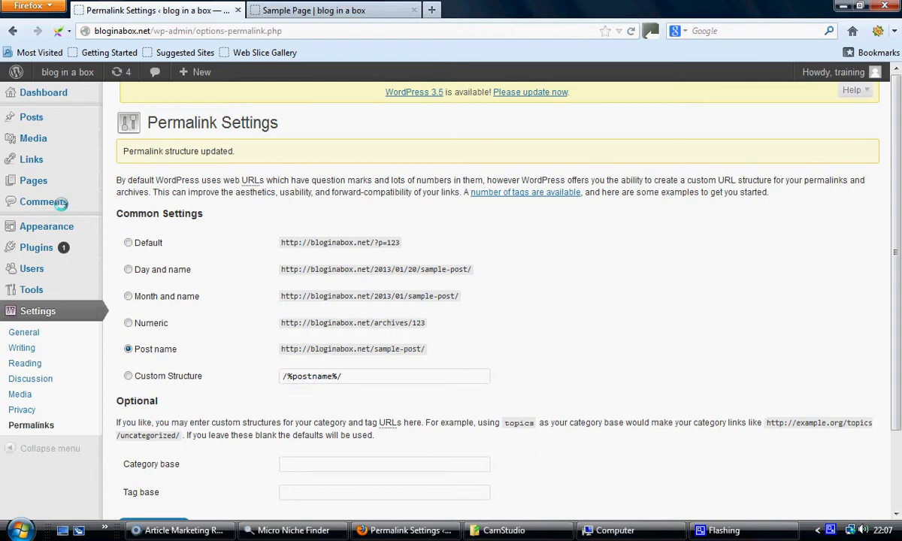
Open Sample Page for editing from the list of pages and check the slug in its permalink
click(28, 116)
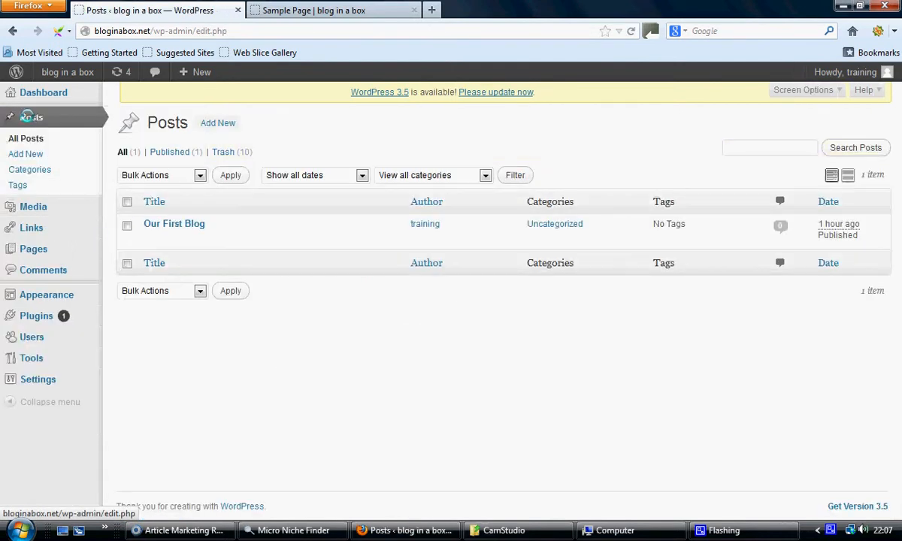
click(33, 248)
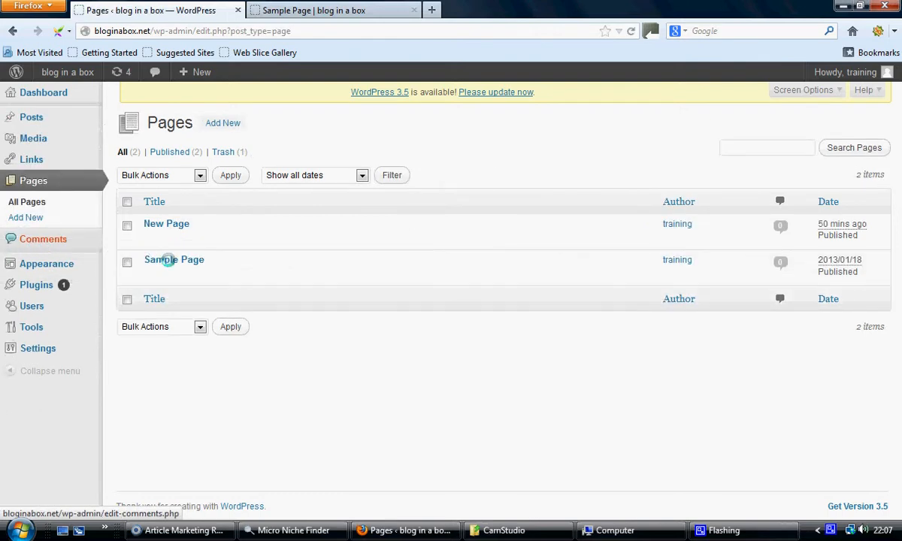
click(171, 260)
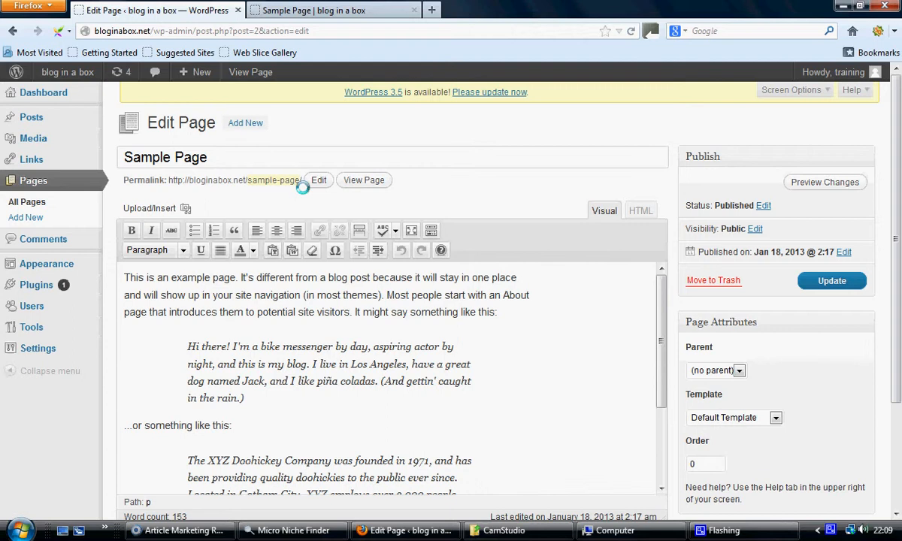
double_click(250, 181)
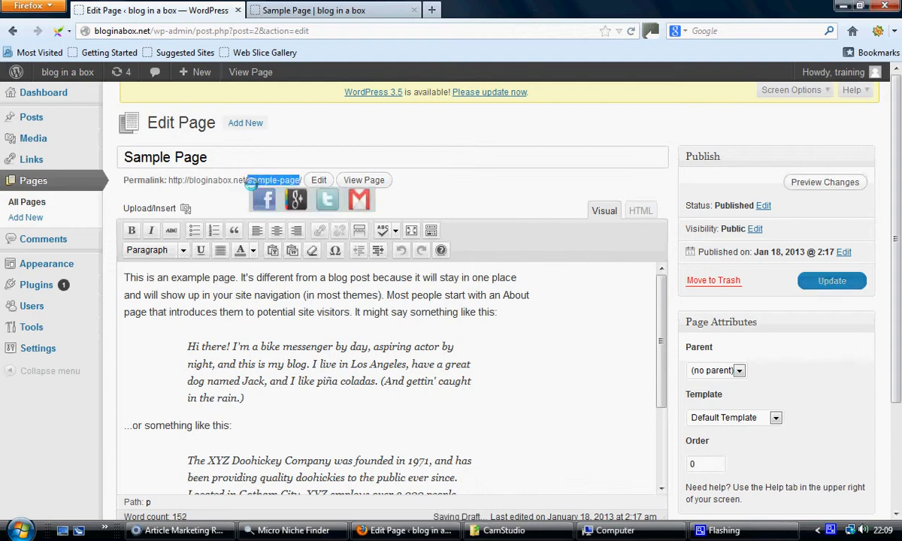
click(200, 182)
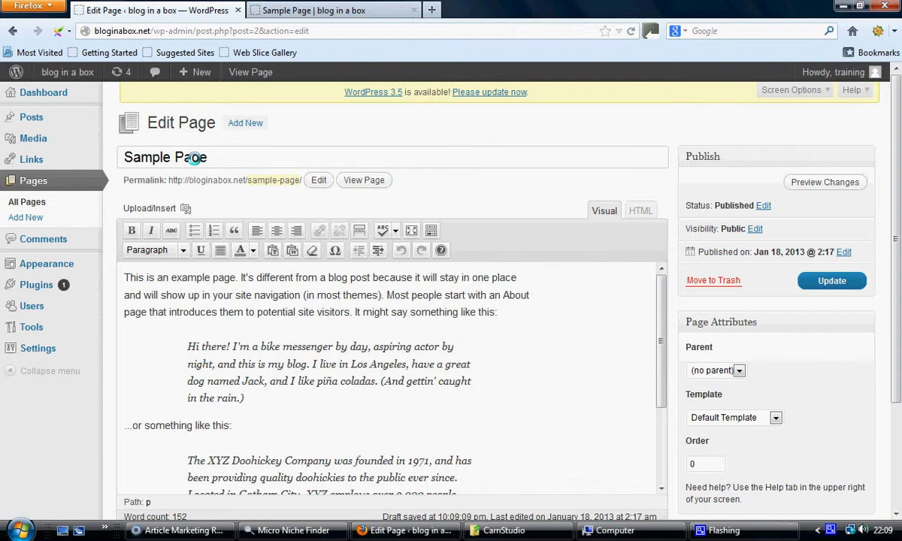
Replace the title of the open page with Basket Weaving
drag(211, 157, 118, 157)
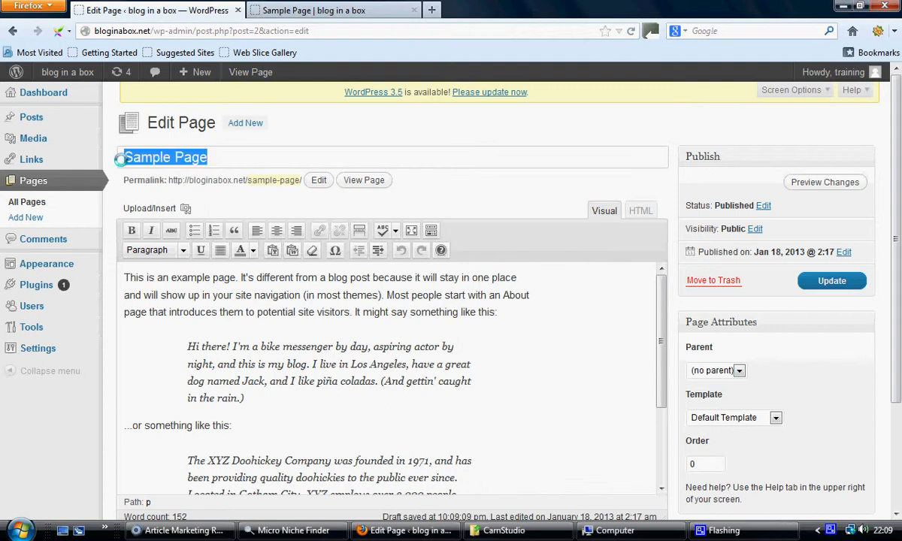
text(Basket W)
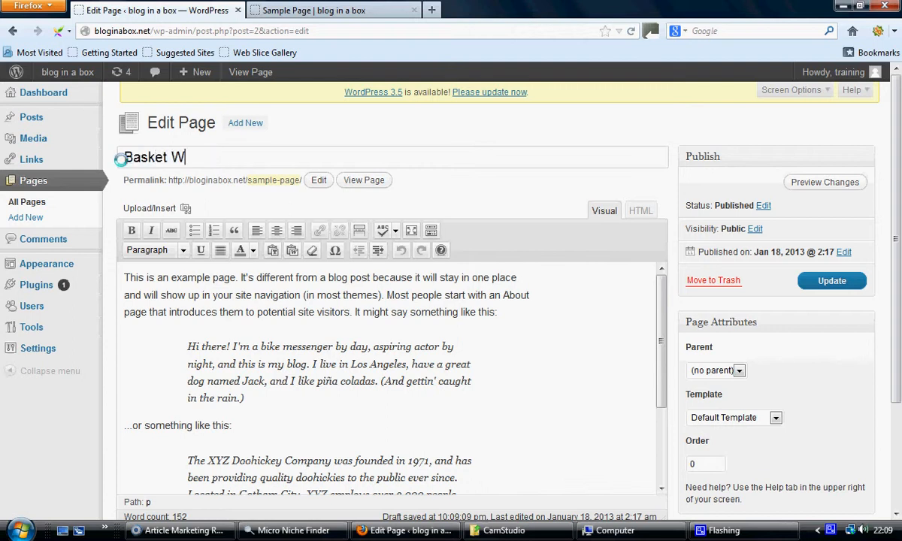
text(eaving)
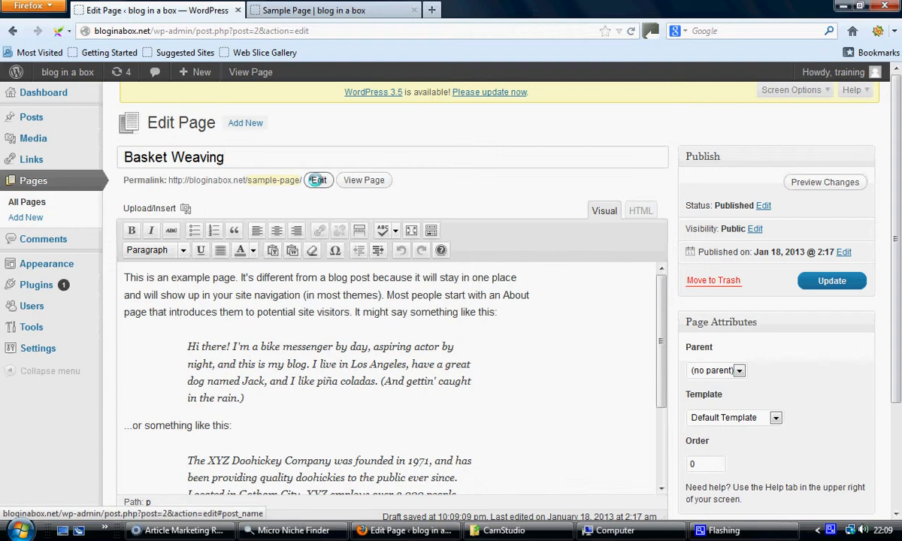
Change the page's permalink slug to Small-Blue-Baskets and accept it
click(319, 181)
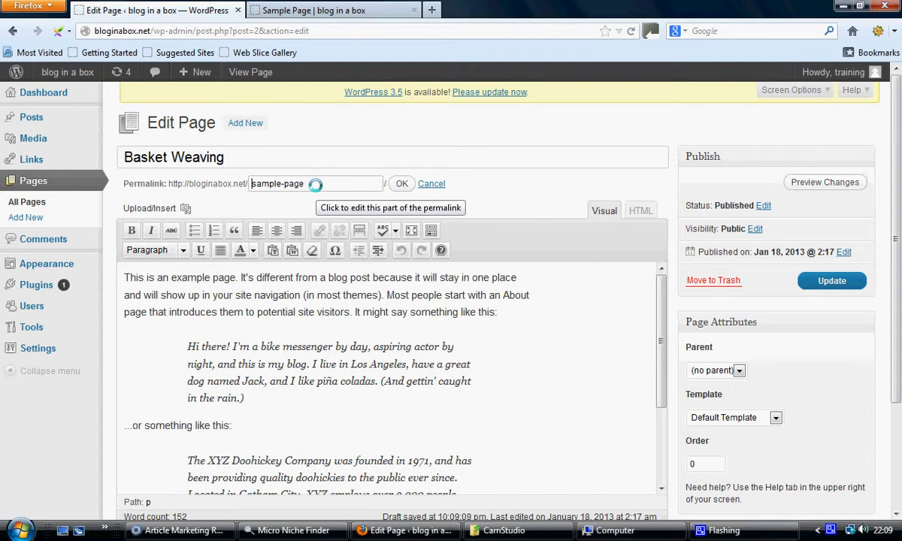
drag(315, 184, 222, 184)
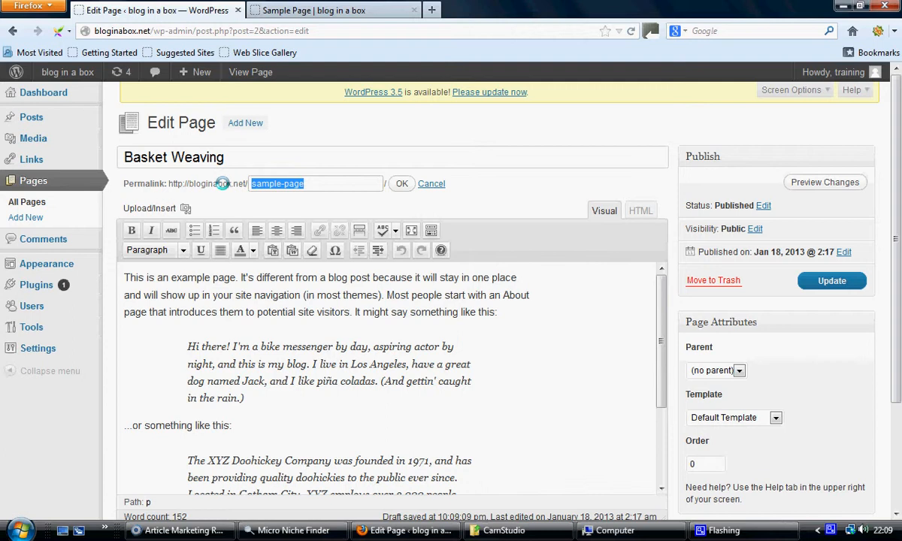
text(Small-)
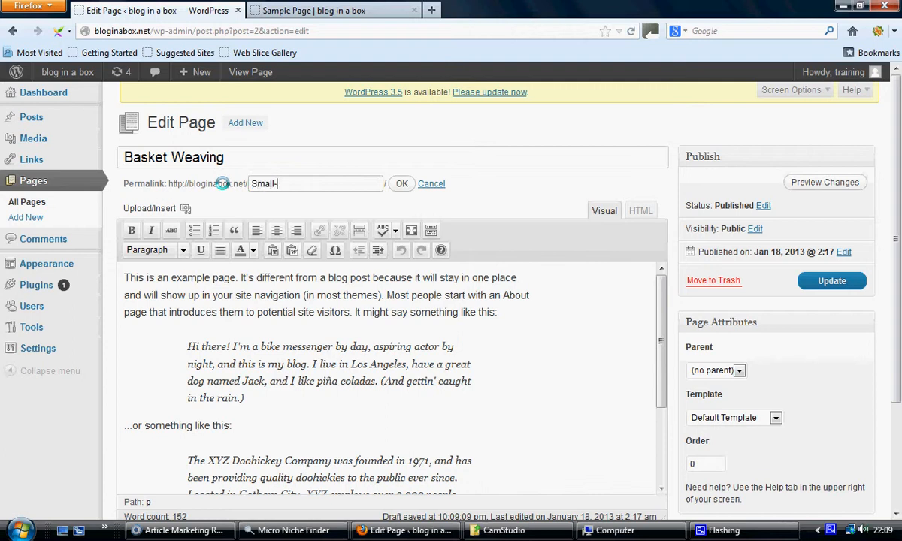
text(Basket)
key(Left)
key(Left)
key(Left)
text(Blue-Ba)
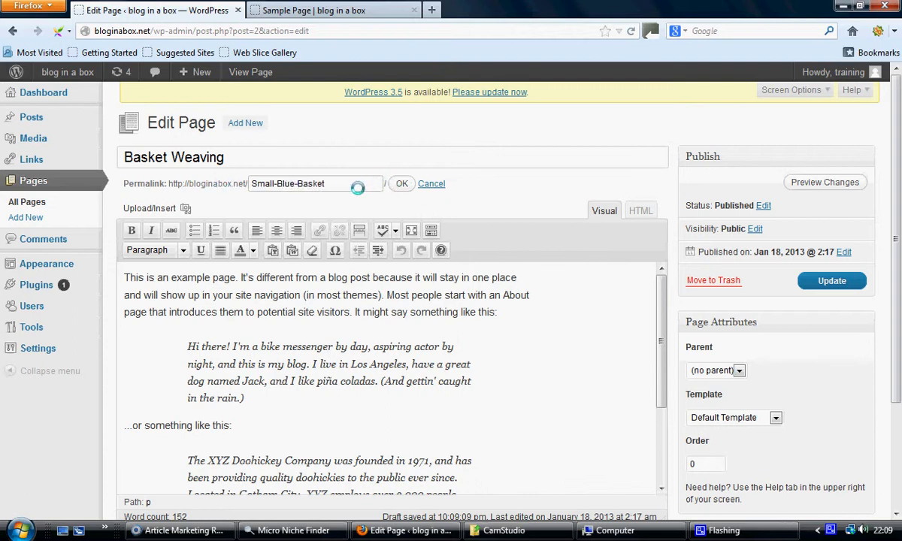
text(s)
click(400, 184)
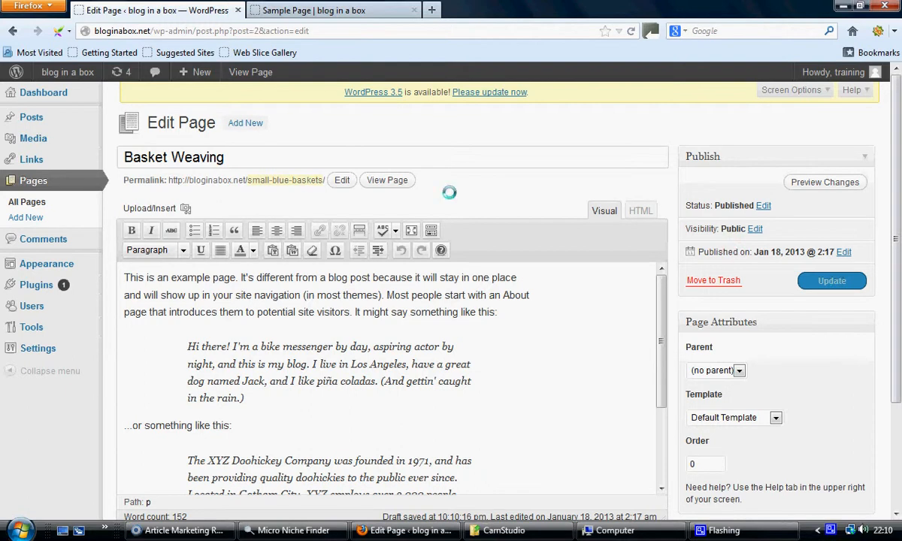
Reload Sample Page from the live site's navigation to check its title and URL
click(314, 11)
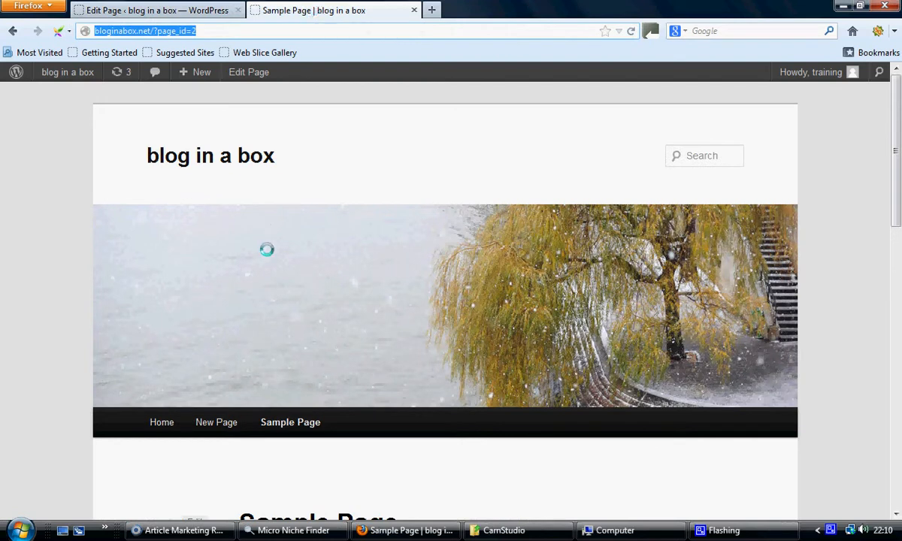
click(288, 423)
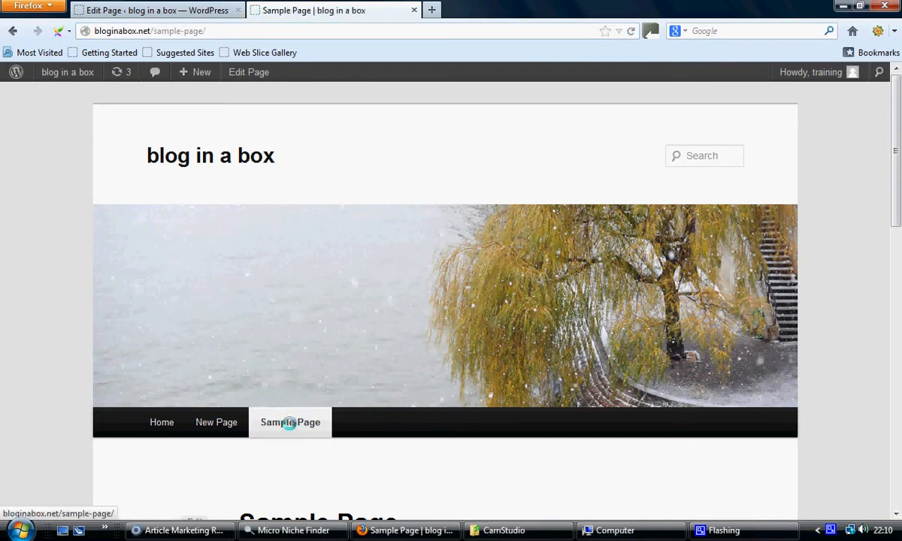
click(290, 423)
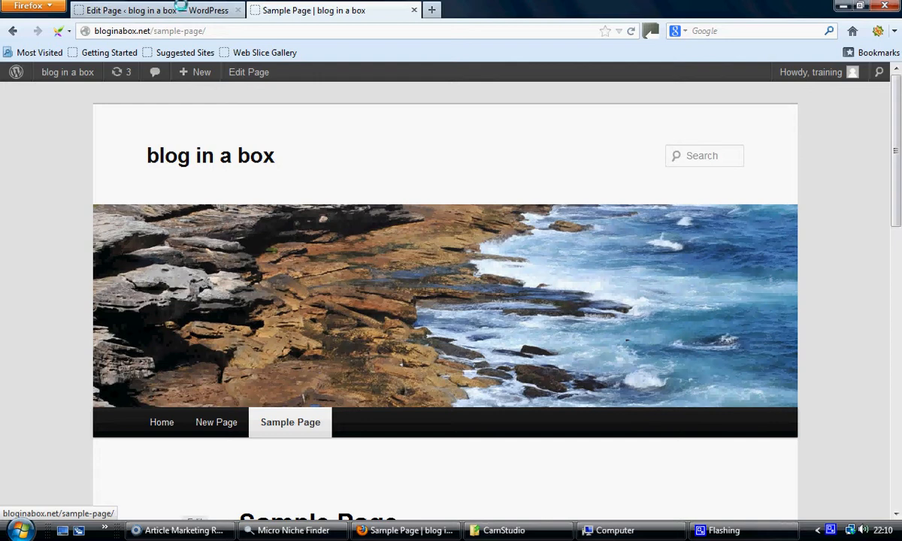
Update the edited page in WordPress and open Basket Weaving from the live site's navigation
click(179, 9)
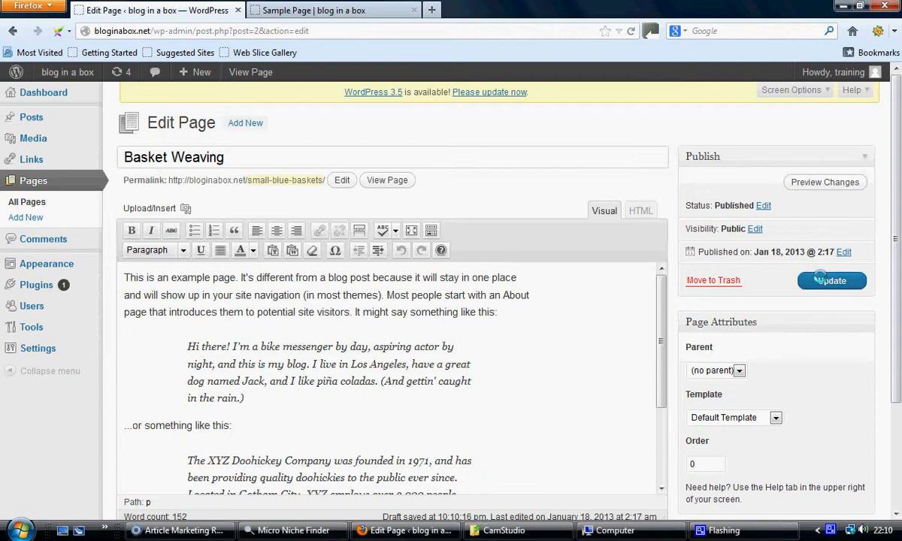
click(821, 279)
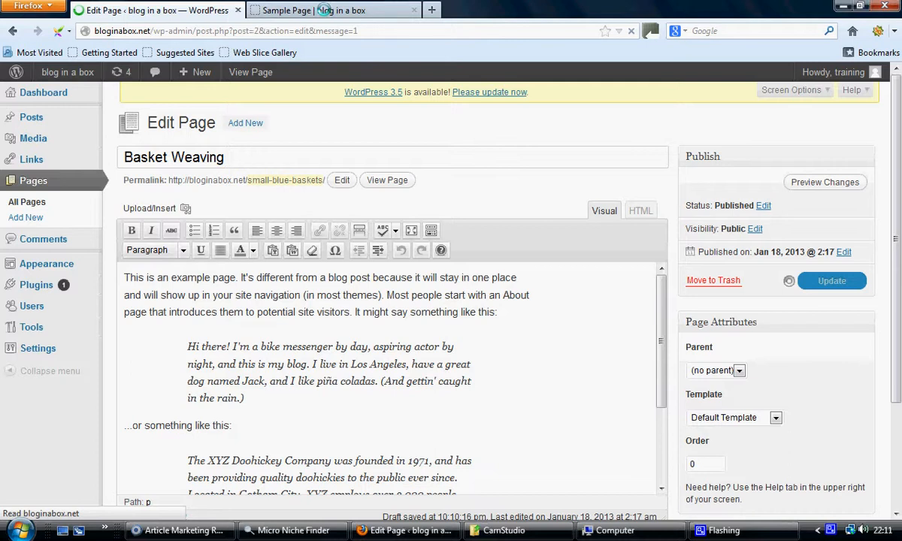
click(323, 10)
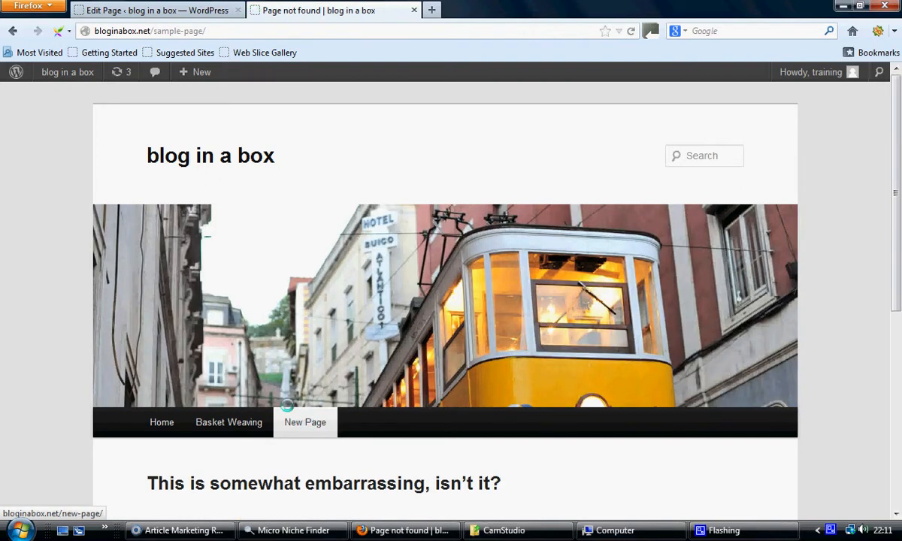
click(224, 422)
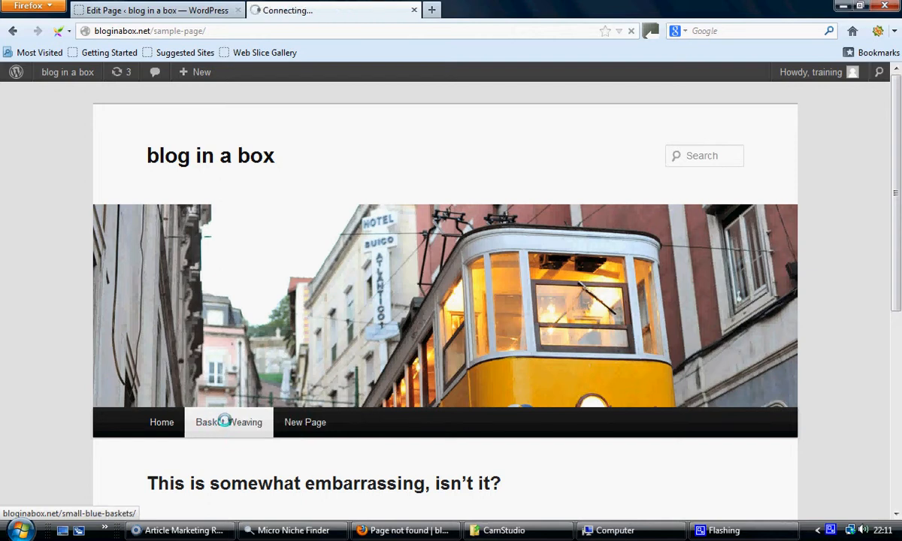